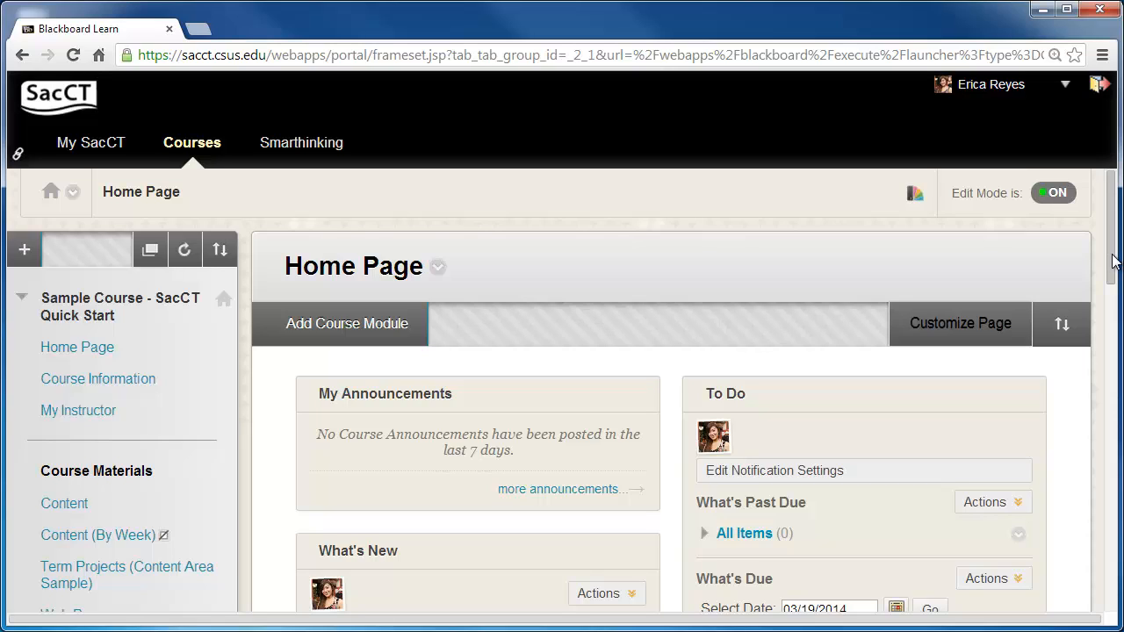
- Open the course's Groups page under Users and Groups in the Control Panel
{"action": "left_click_drag", "start_coordinate": [1115, 261], "coordinate": [1123, 587]}
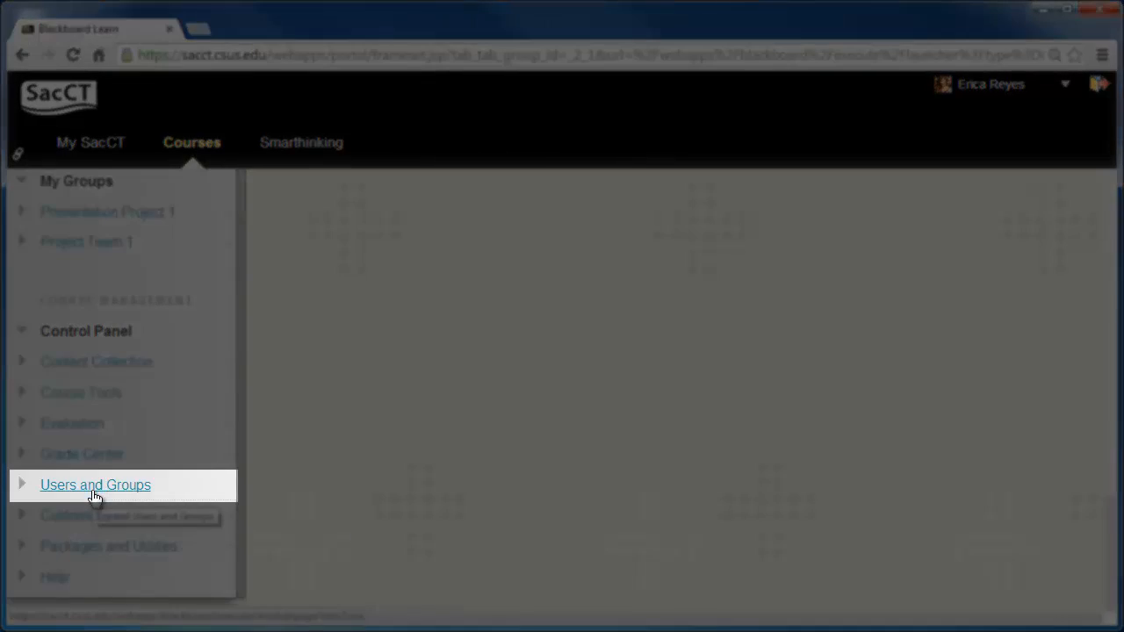
{"action": "left_click", "coordinate": [93, 496]}
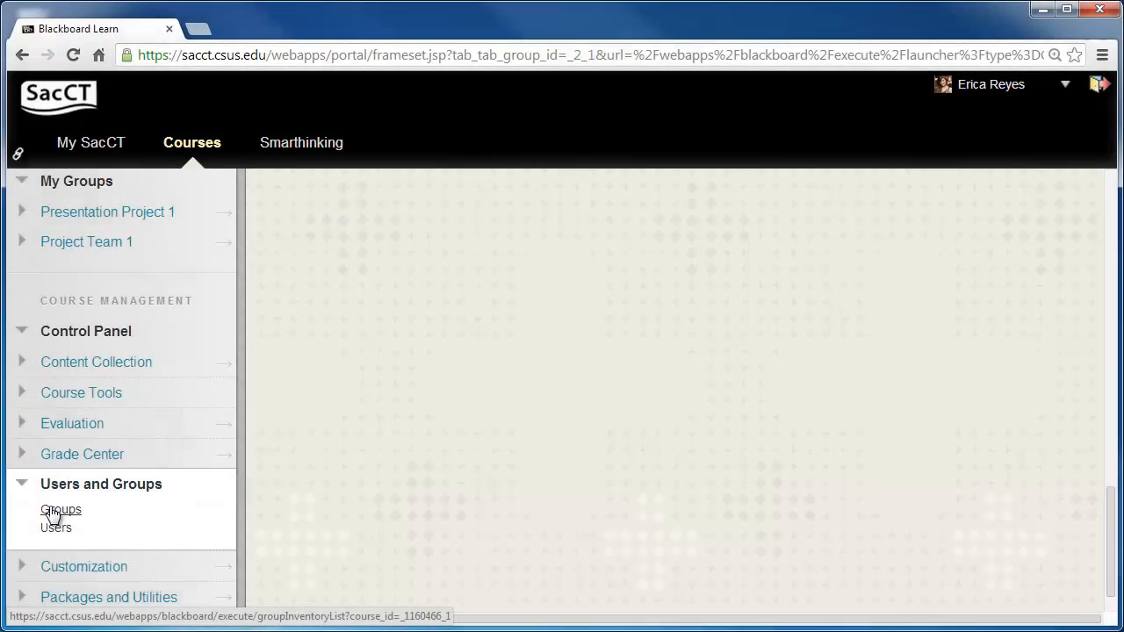
{"action": "left_click", "coordinate": [49, 511]}
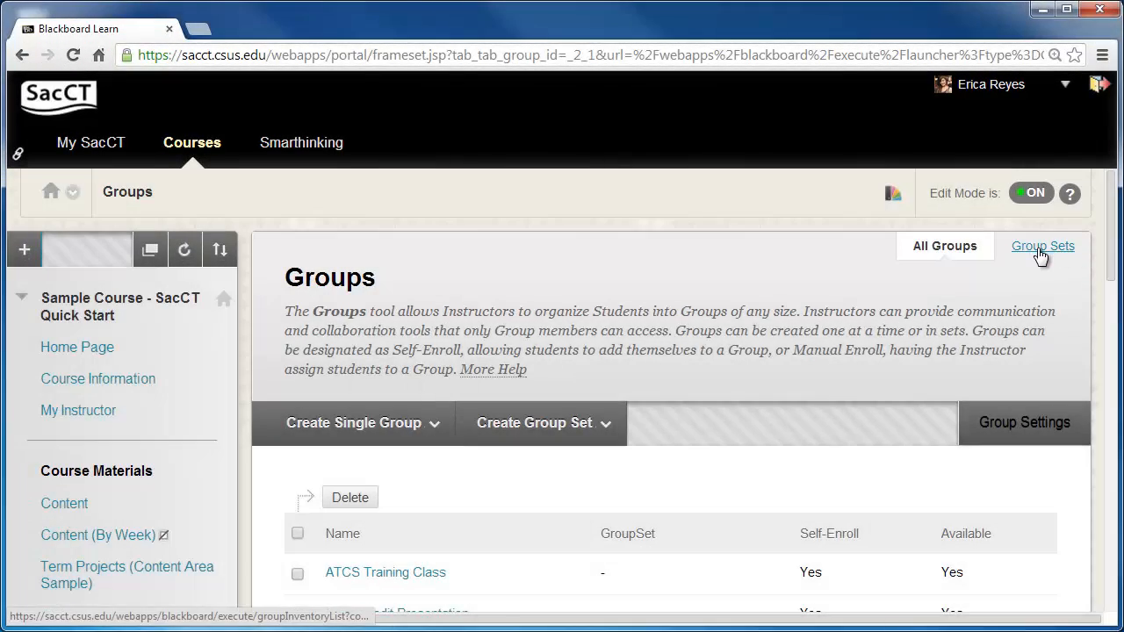
- Open Edit Set Enrollments for the Presentation Dates group set from the Group Sets list
{"action": "left_click", "coordinate": [1039, 249]}
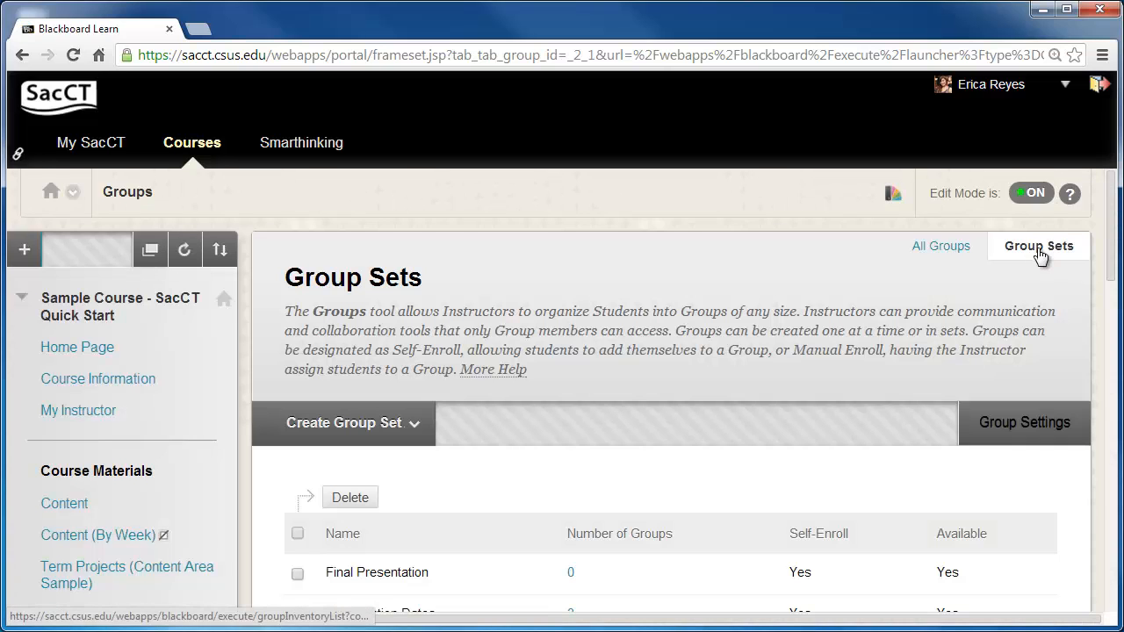
{"action": "left_click_drag", "start_coordinate": [1111, 250], "coordinate": [1112, 273]}
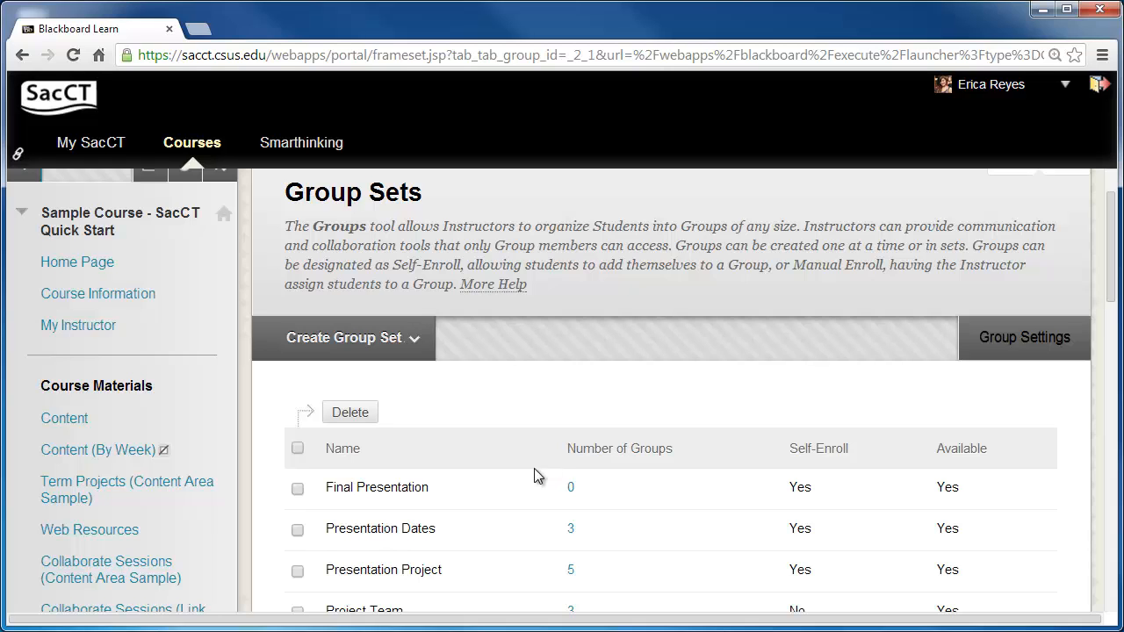
{"action": "left_click", "coordinate": [446, 531]}
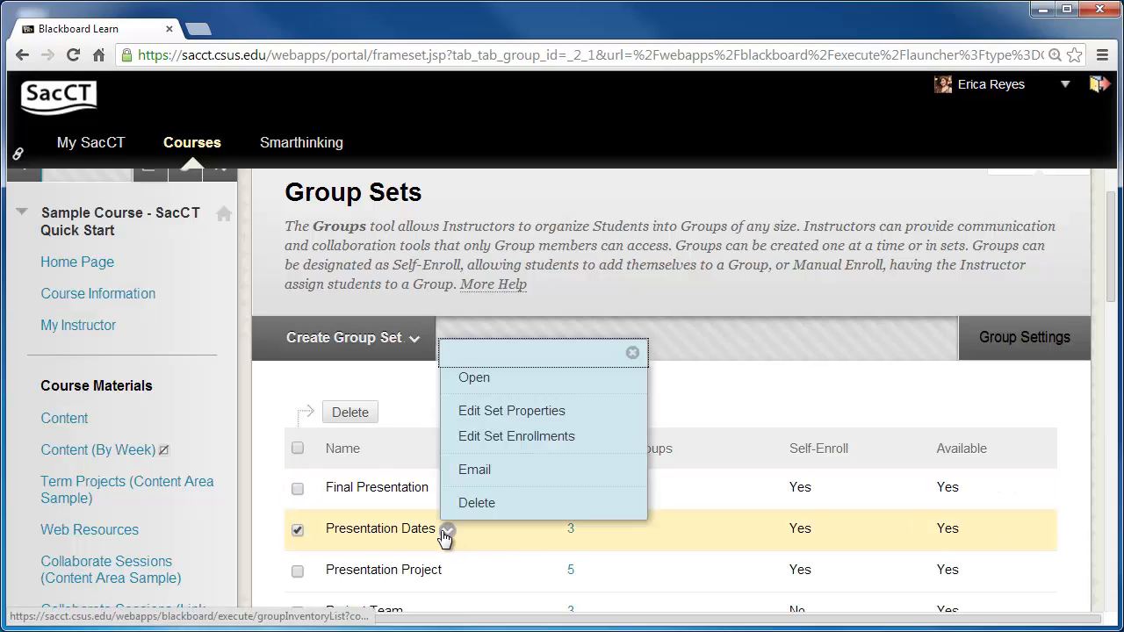
{"action": "left_click", "coordinate": [505, 447]}
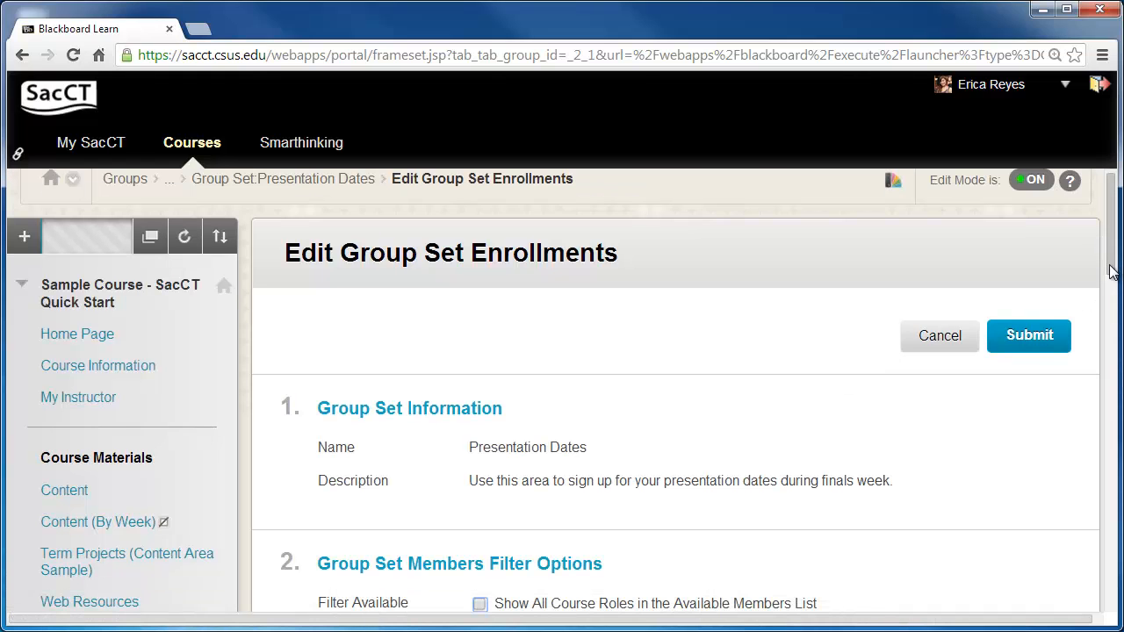
- In group Presentation Dates 3/21, add Minnie Mouse and remove Donald Duck, then submit the set enrollments
{"action": "left_click_drag", "start_coordinate": [1110, 265], "coordinate": [1110, 276]}
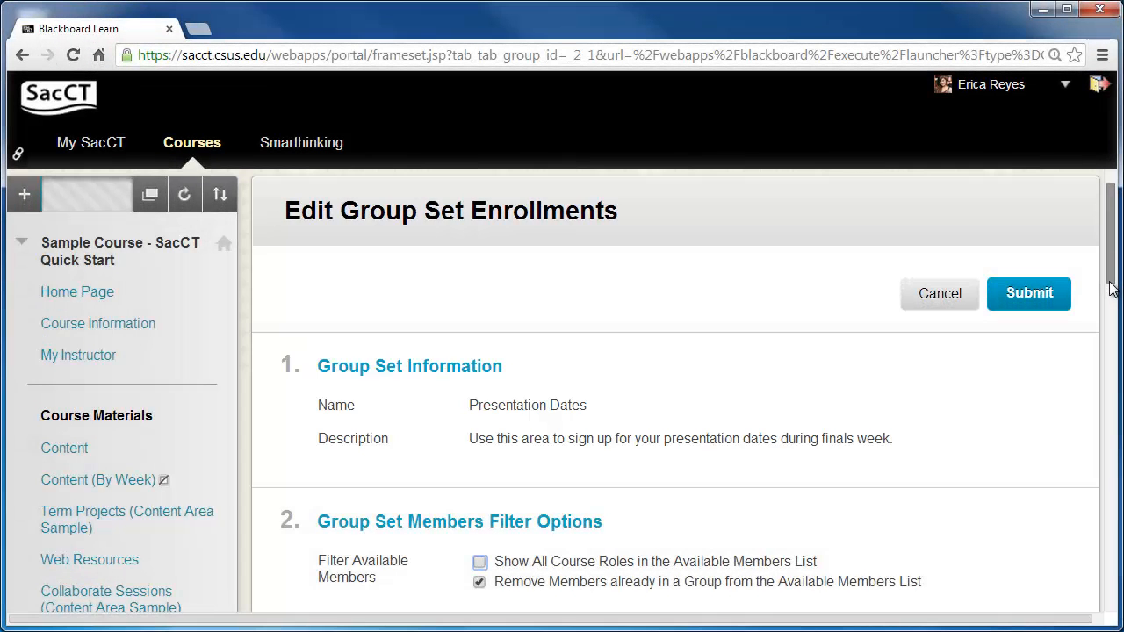
{"action": "left_click_drag", "start_coordinate": [1111, 288], "coordinate": [1110, 356]}
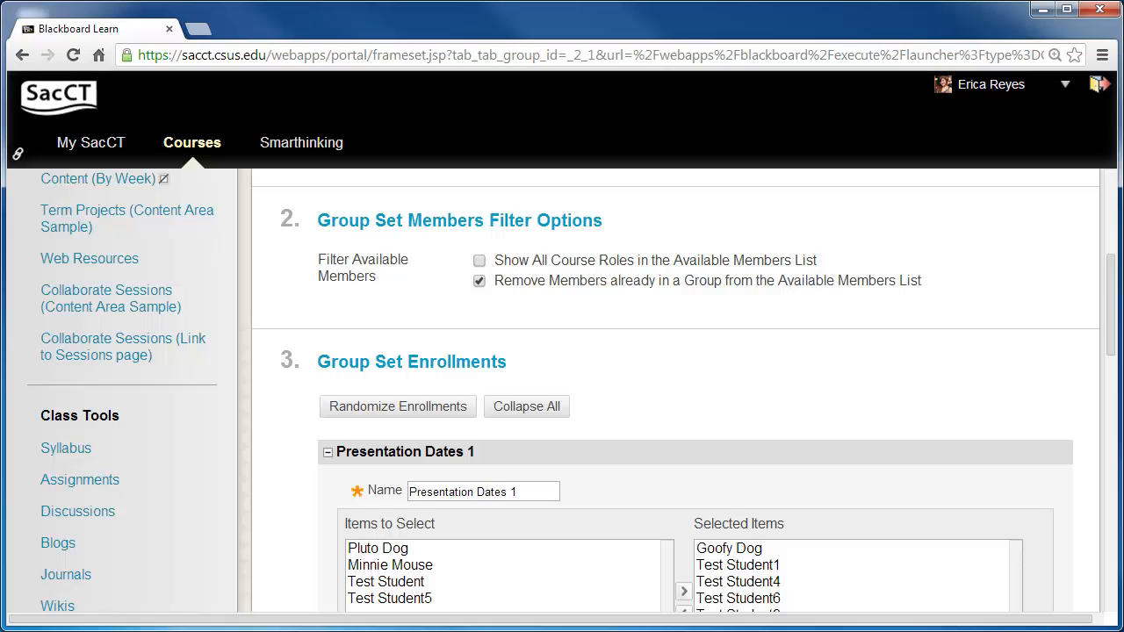
{"action": "left_click_drag", "start_coordinate": [1111, 348], "coordinate": [1102, 393]}
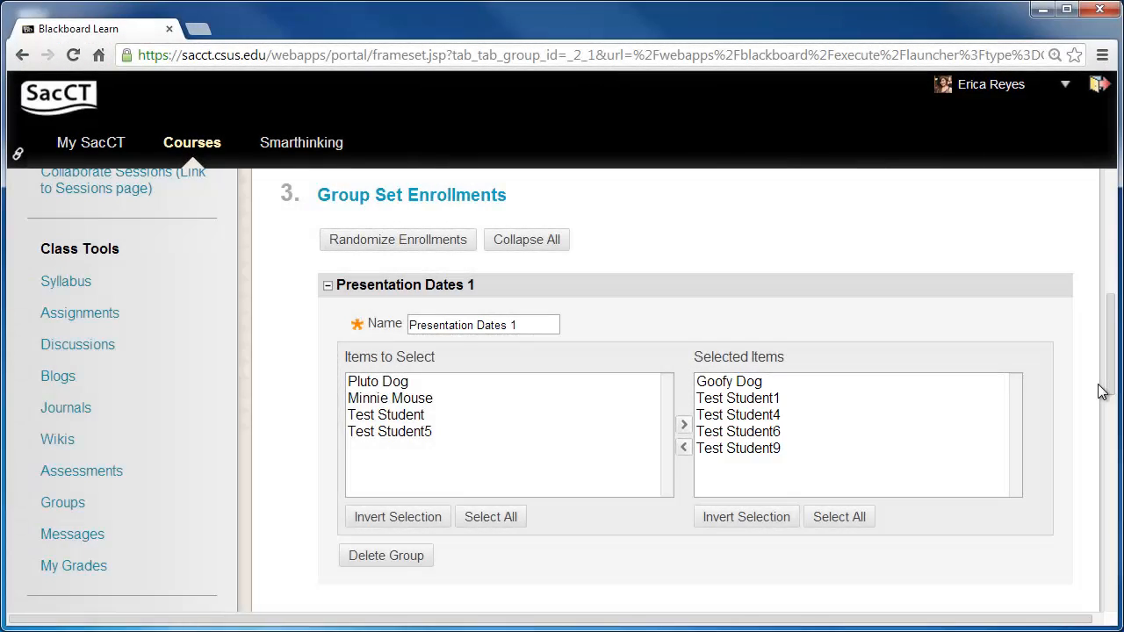
{"action": "left_click_drag", "start_coordinate": [1110, 391], "coordinate": [1118, 556]}
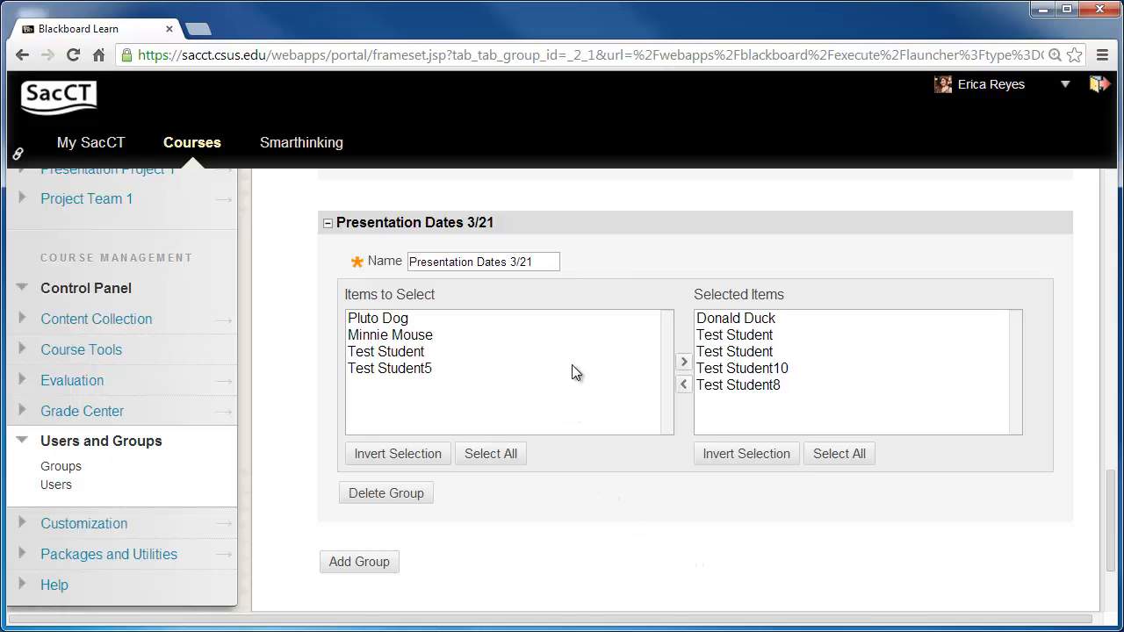
{"action": "left_click", "coordinate": [570, 340]}
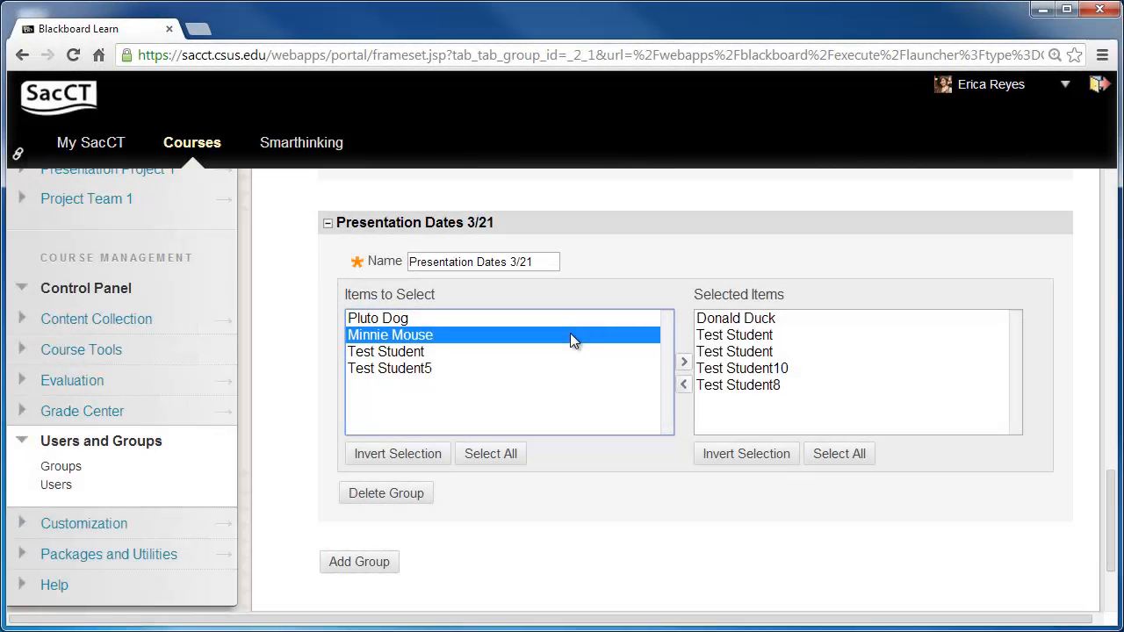
{"action": "left_click", "coordinate": [684, 360]}
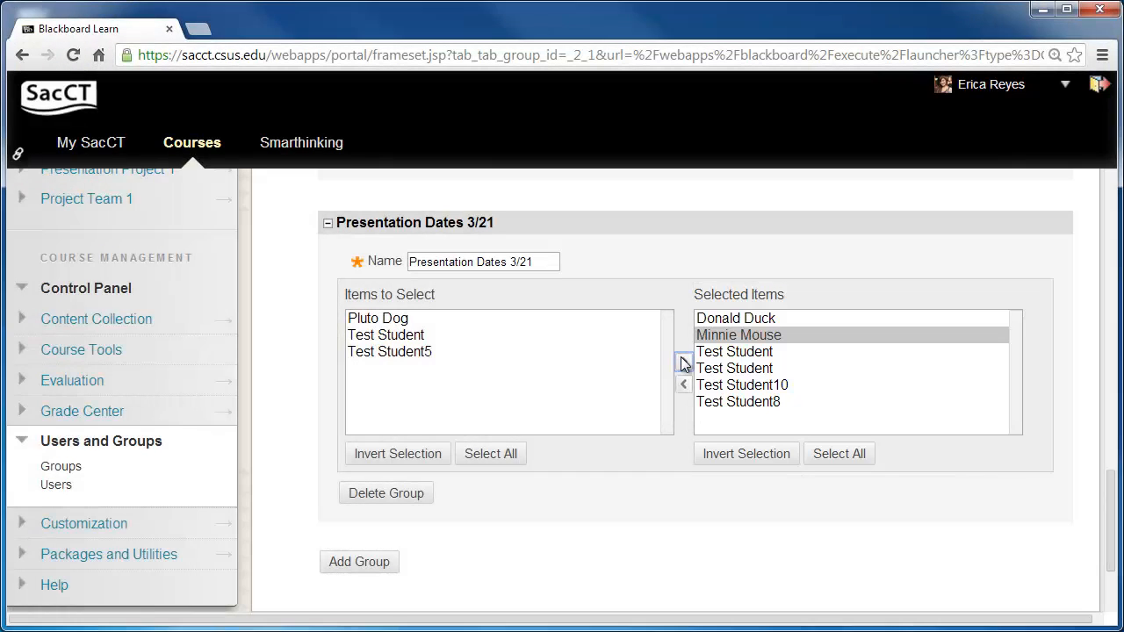
{"action": "left_click", "coordinate": [757, 320]}
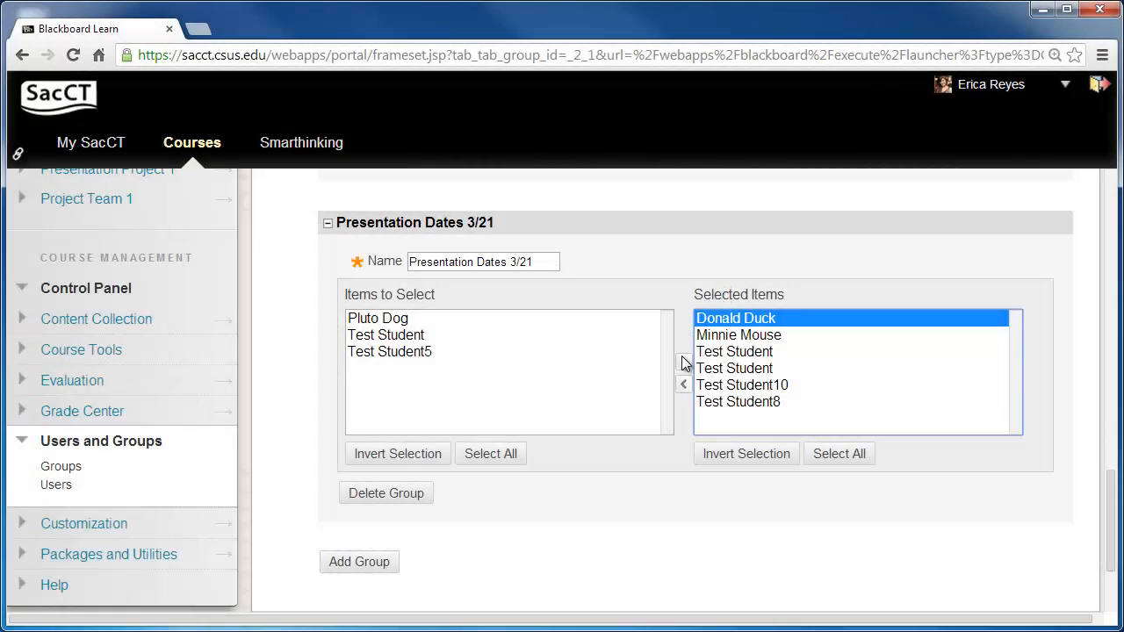
{"action": "left_click", "coordinate": [685, 382]}
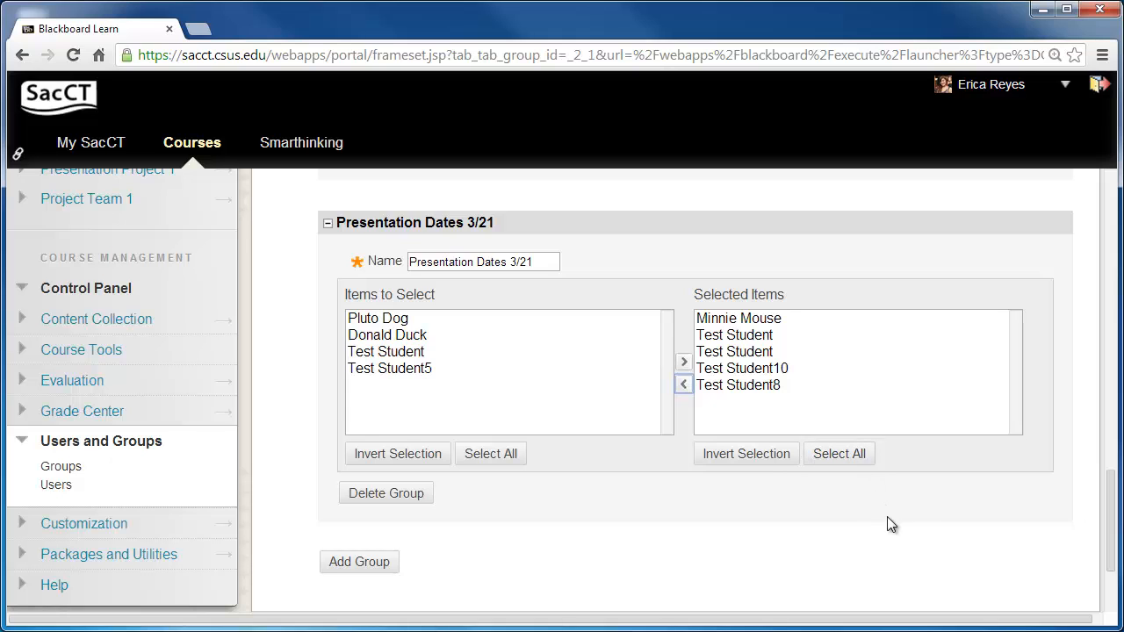
{"action": "scroll", "coordinate": [1109, 540], "scroll_direction": "down", "scroll_amount": 2}
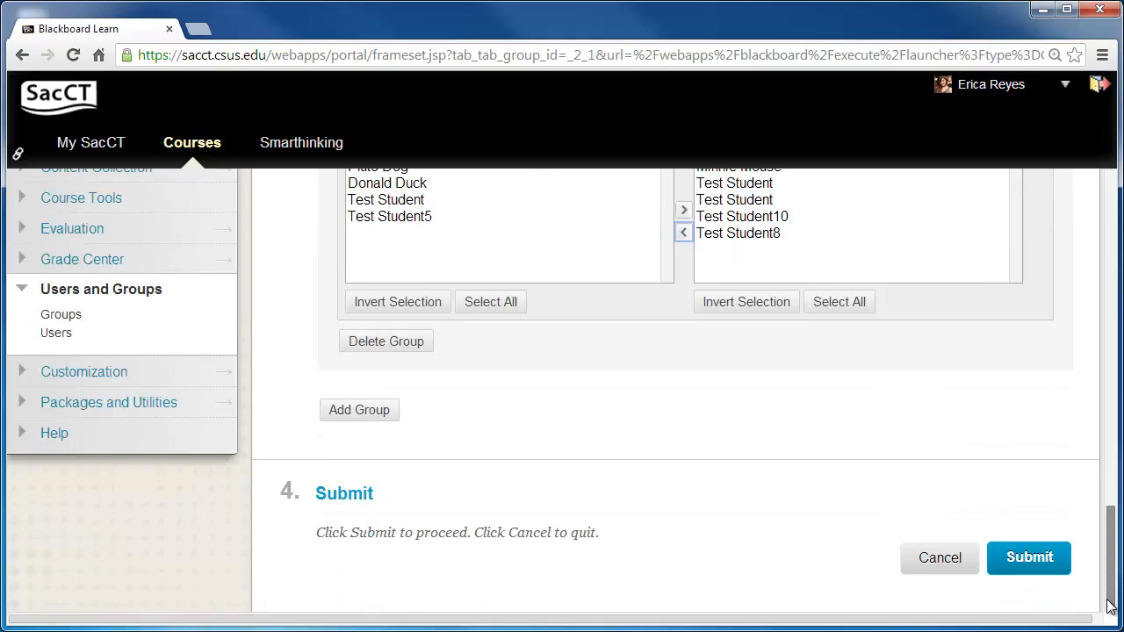
{"action": "left_click", "coordinate": [1027, 551]}
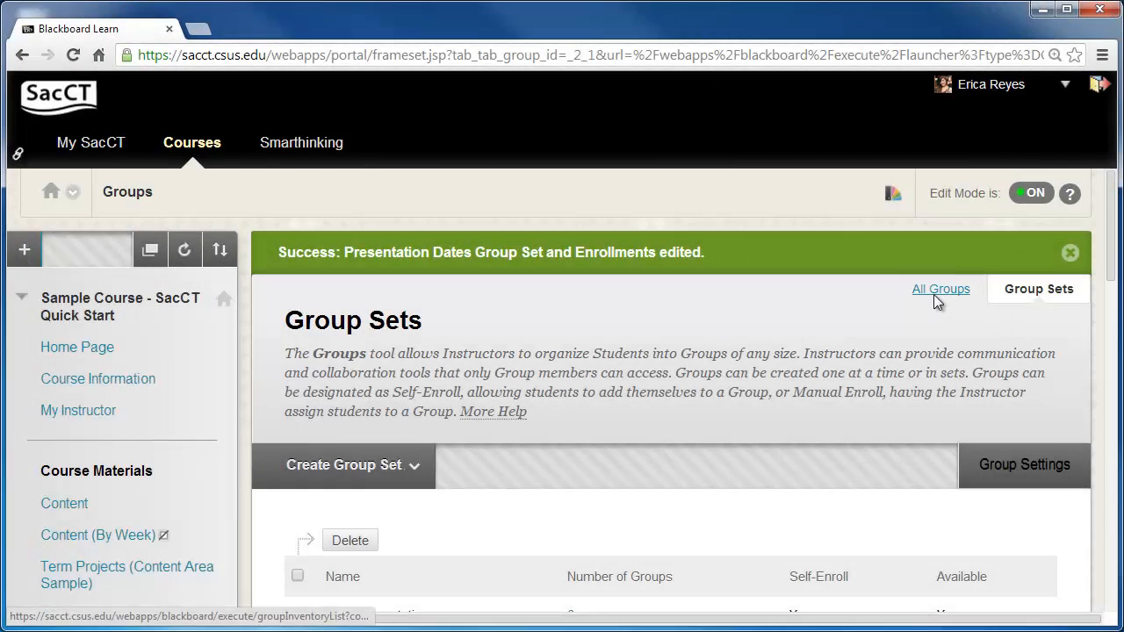
- Open the Presentation Dates 3/21 group for editing from the All Groups list
{"action": "left_click", "coordinate": [933, 294]}
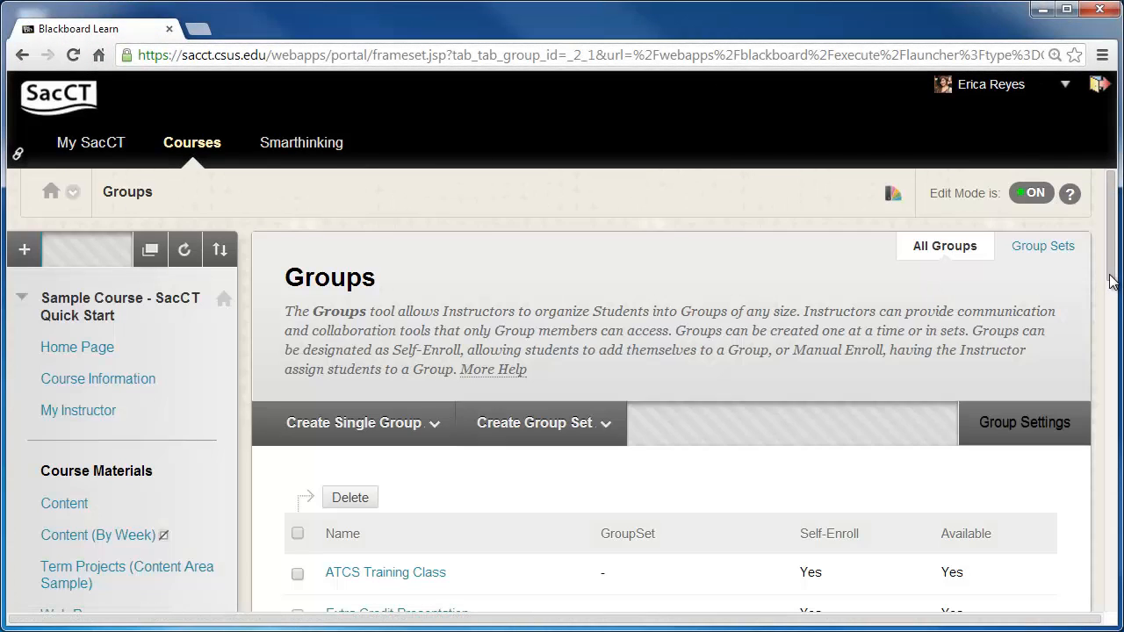
{"action": "left_click_drag", "start_coordinate": [1109, 289], "coordinate": [1113, 344]}
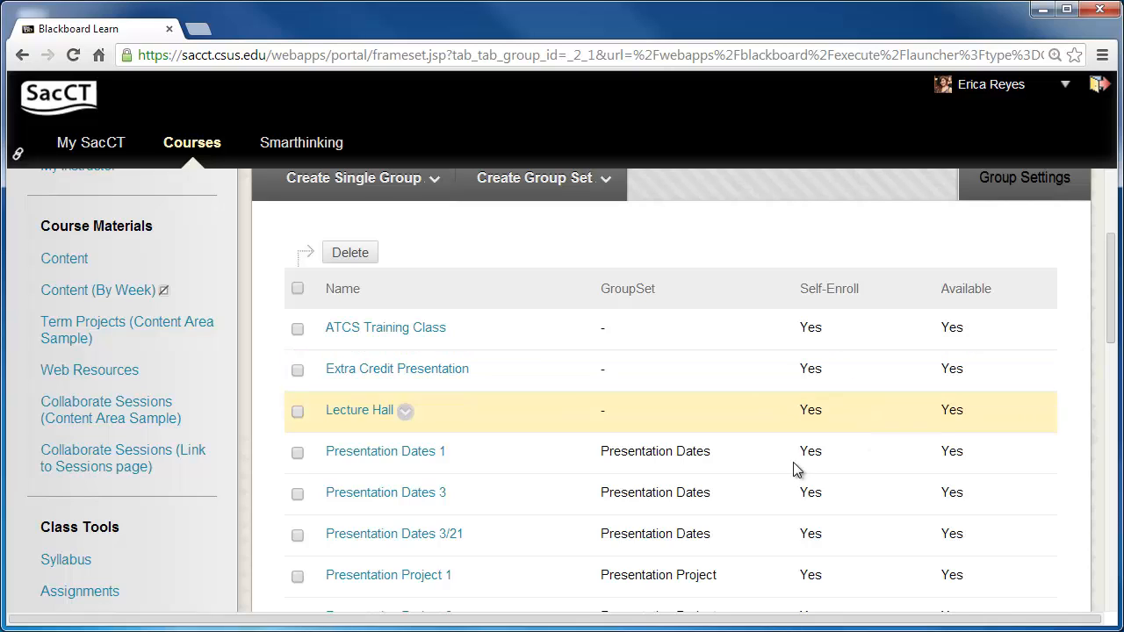
{"action": "left_click", "coordinate": [474, 537]}
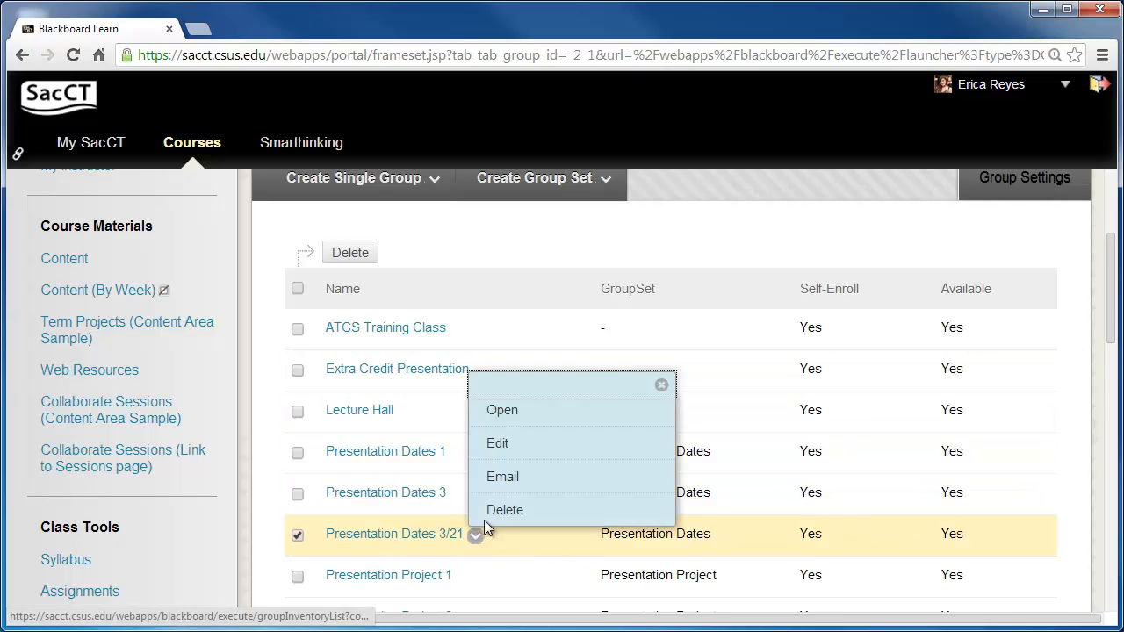
{"action": "left_click", "coordinate": [518, 453]}
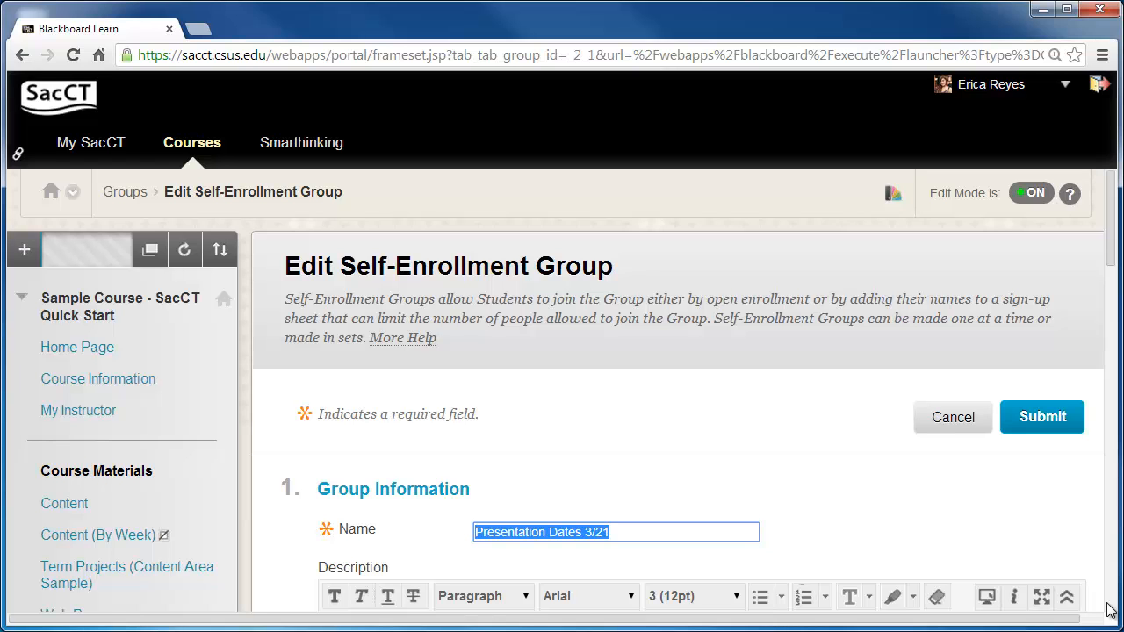
- Add Goofy Dog to the group's membership, remove Minnie Mouse, and submit the group changes
{"action": "scroll", "coordinate": [1111, 220], "scroll_direction": "down", "scroll_amount": 5}
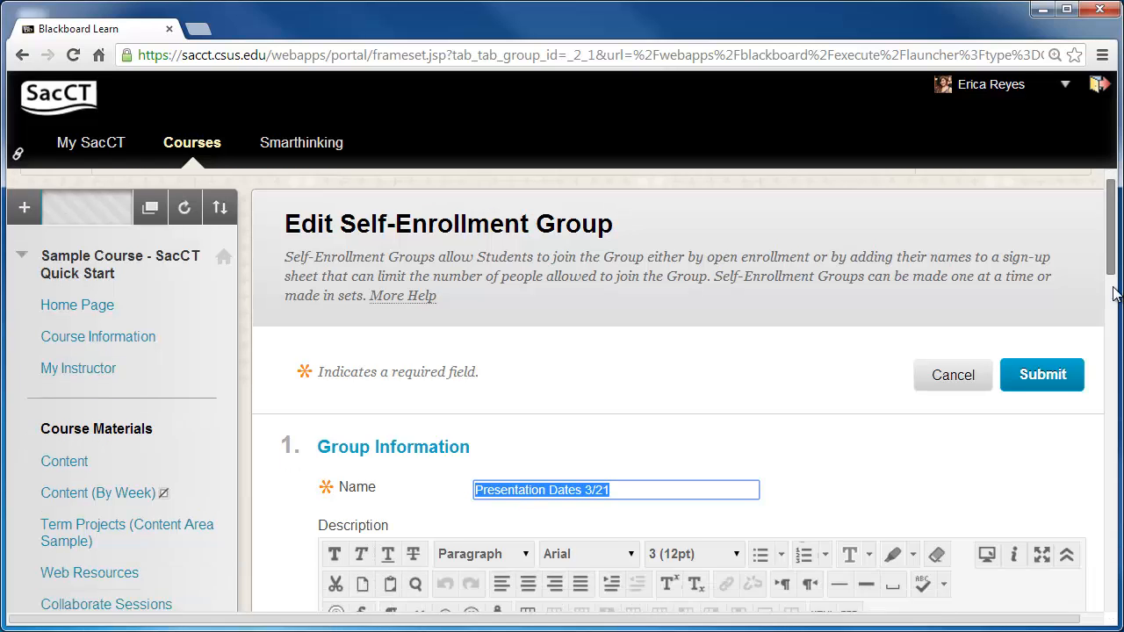
{"action": "scroll", "coordinate": [676, 391], "scroll_direction": "down", "scroll_amount": 10}
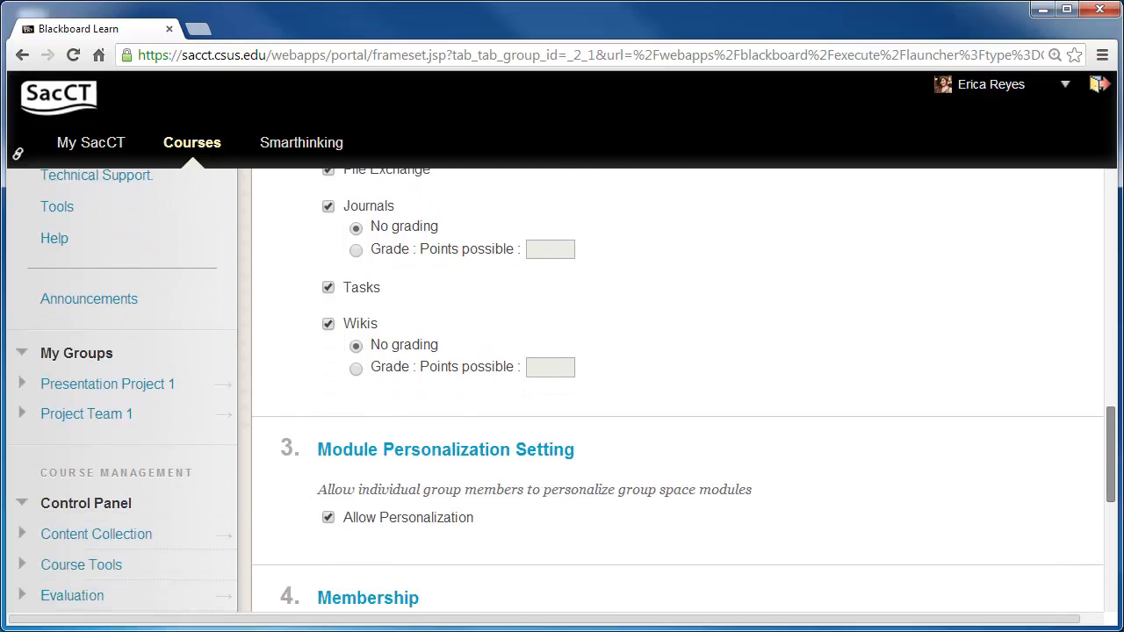
{"action": "scroll", "coordinate": [676, 391], "scroll_direction": "down", "scroll_amount": 2}
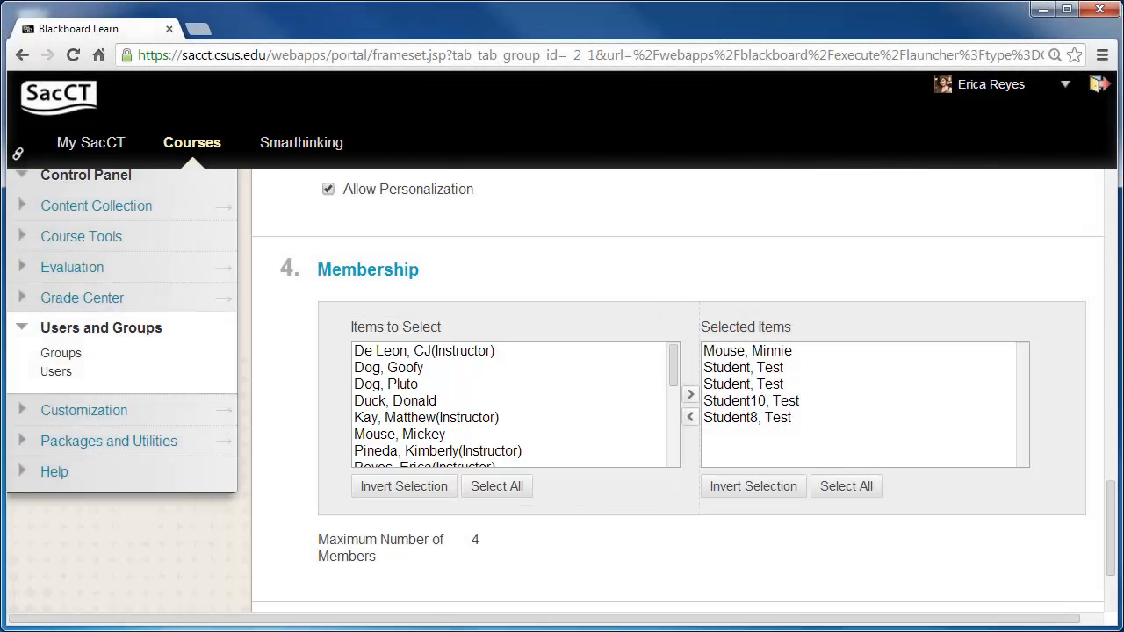
{"action": "left_click", "coordinate": [511, 367]}
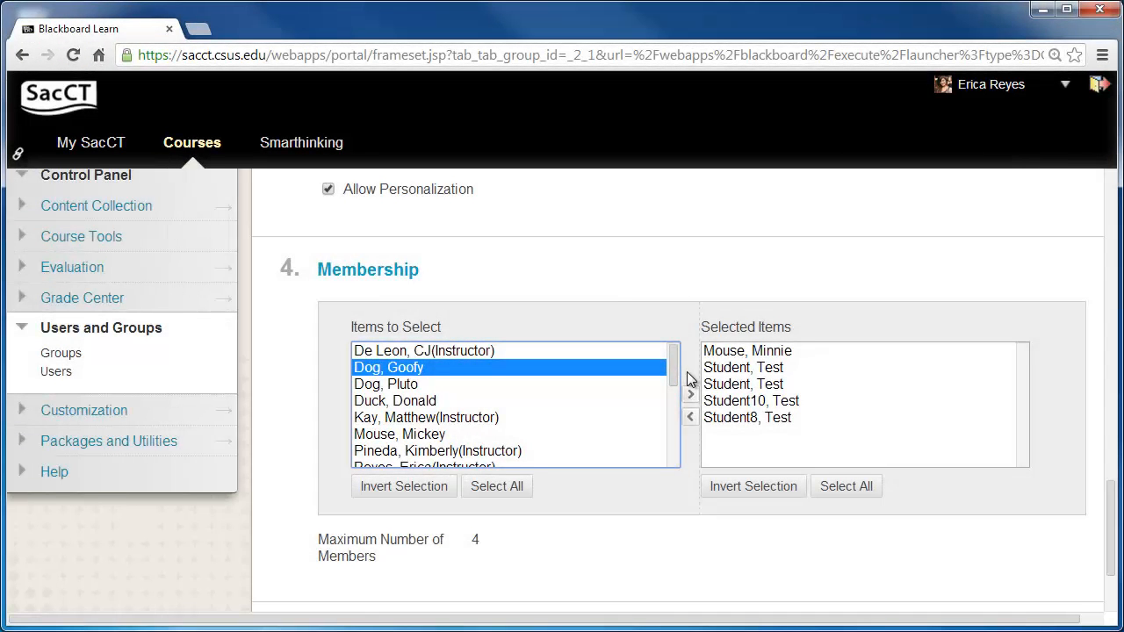
{"action": "left_click", "coordinate": [690, 395]}
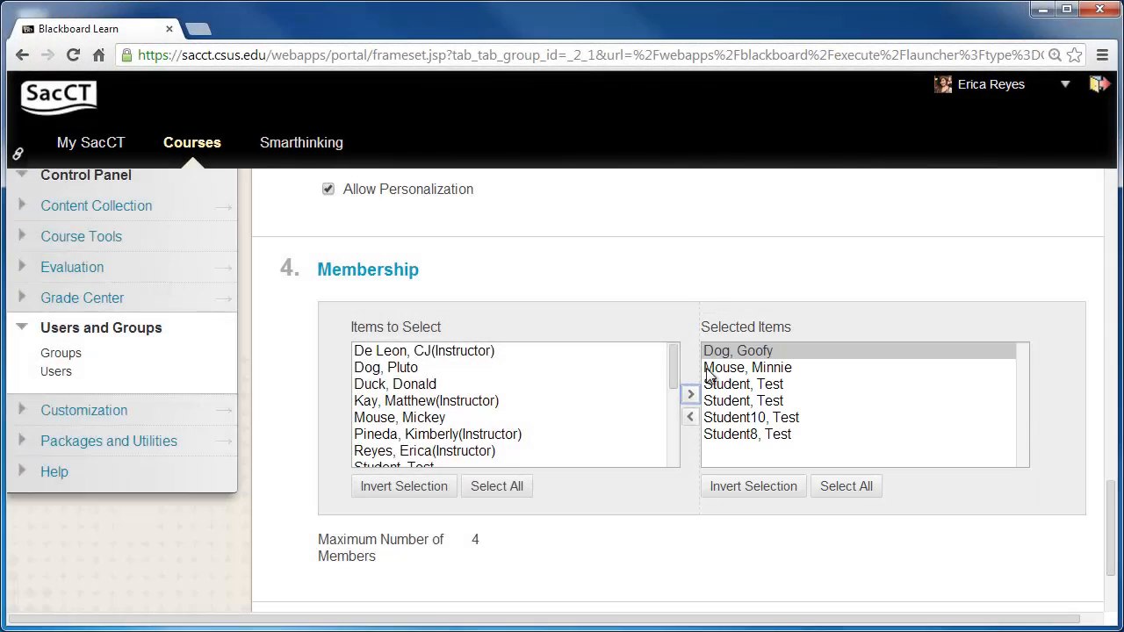
{"action": "left_click", "coordinate": [736, 367]}
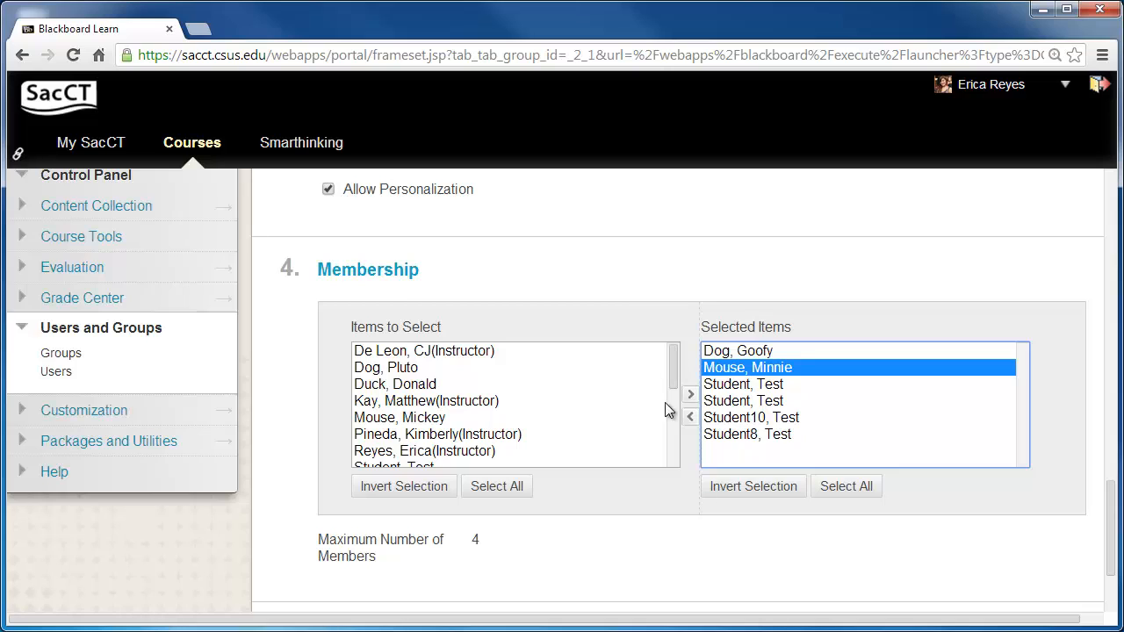
{"action": "left_click", "coordinate": [690, 417]}
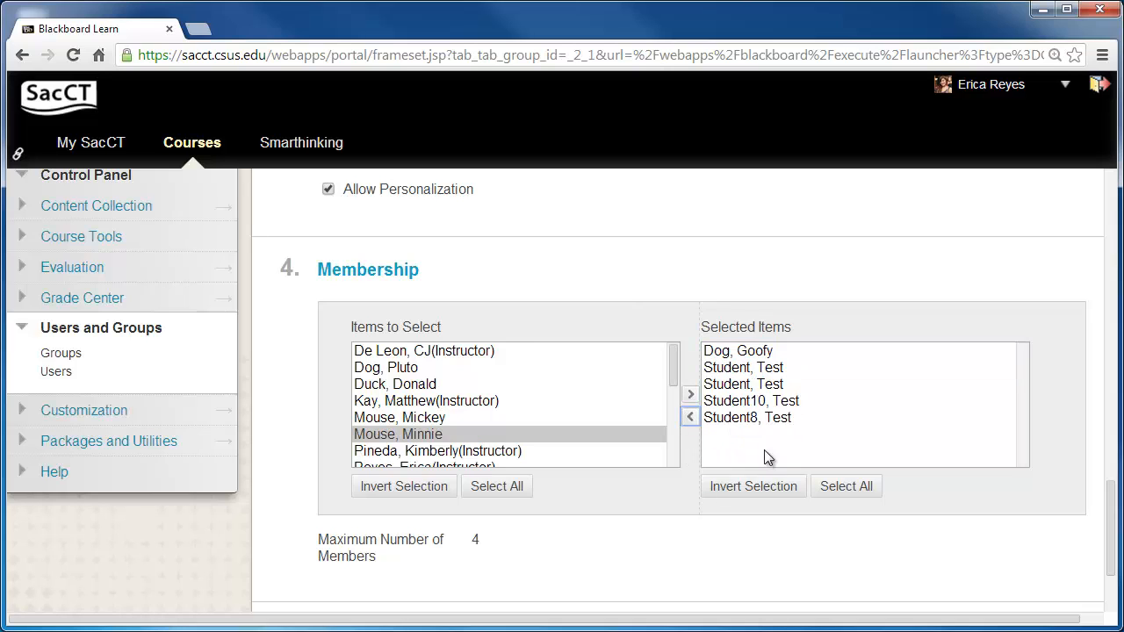
{"action": "scroll", "coordinate": [1109, 579], "scroll_direction": "down", "scroll_amount": 2}
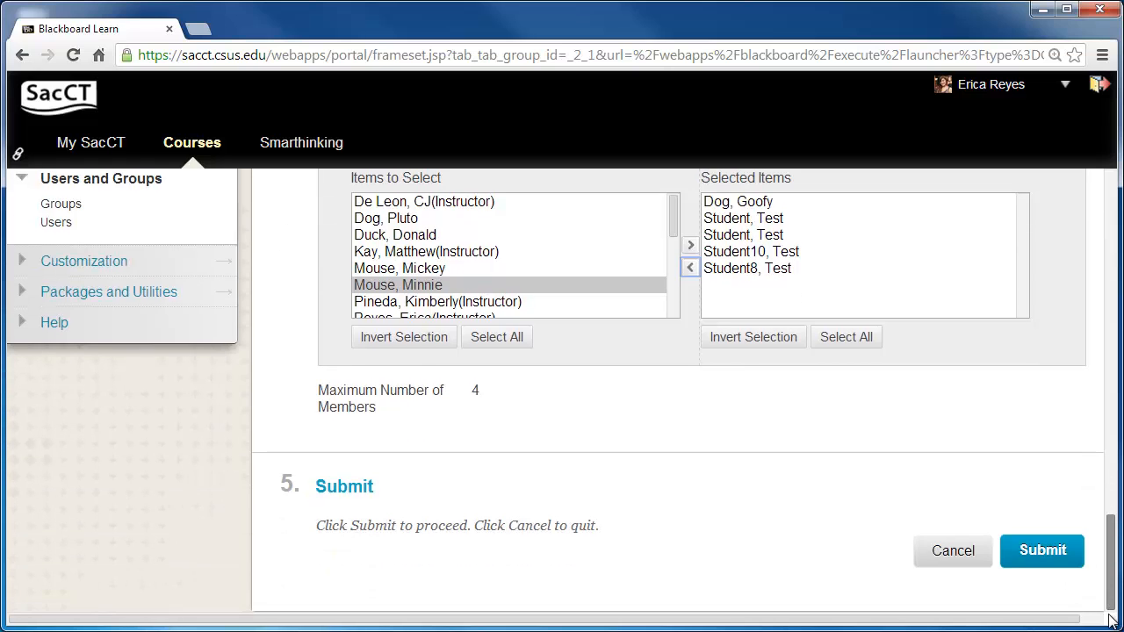
{"action": "left_click", "coordinate": [1056, 548]}
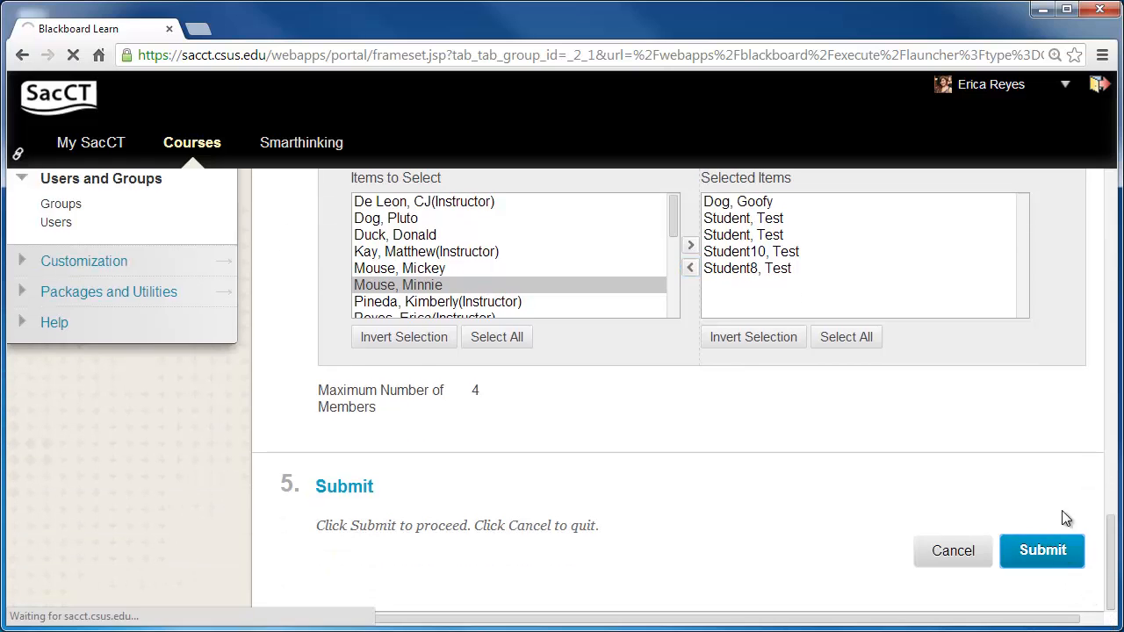